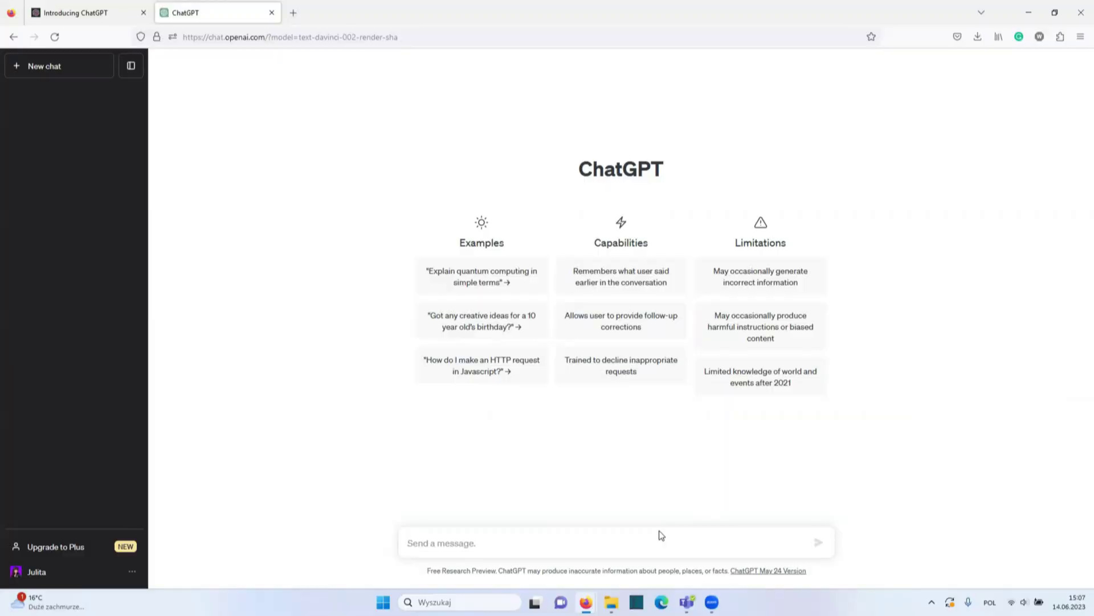
Send 'Can we talk about Avatar movie in German on C1 level?' to ChatGPT
type("Can we talk about Avat")
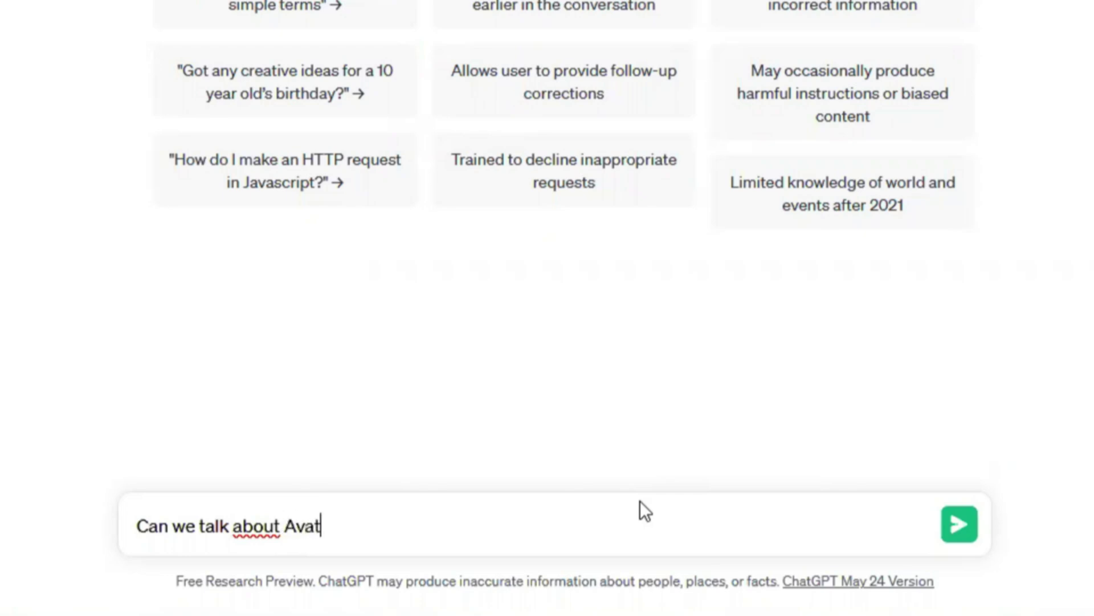
type("Ger")
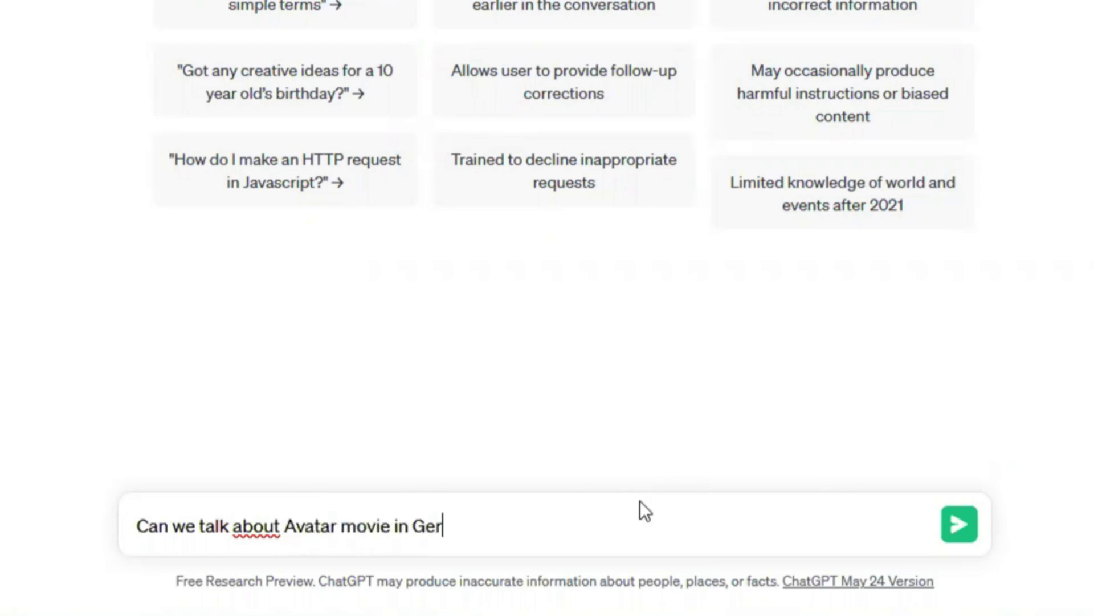
type("man on C1 level?")
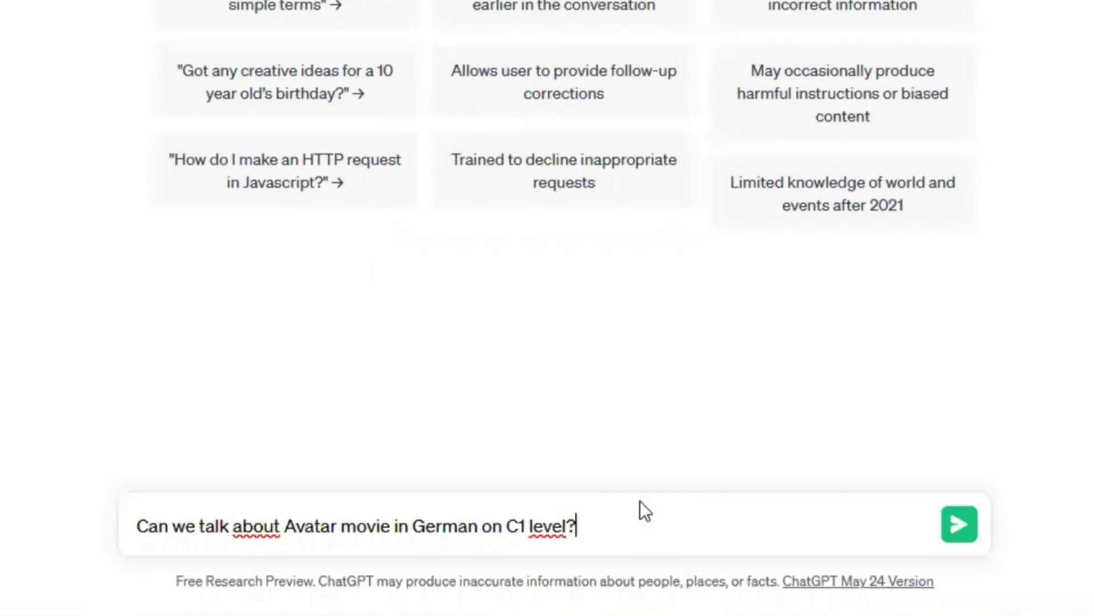
key("Return")
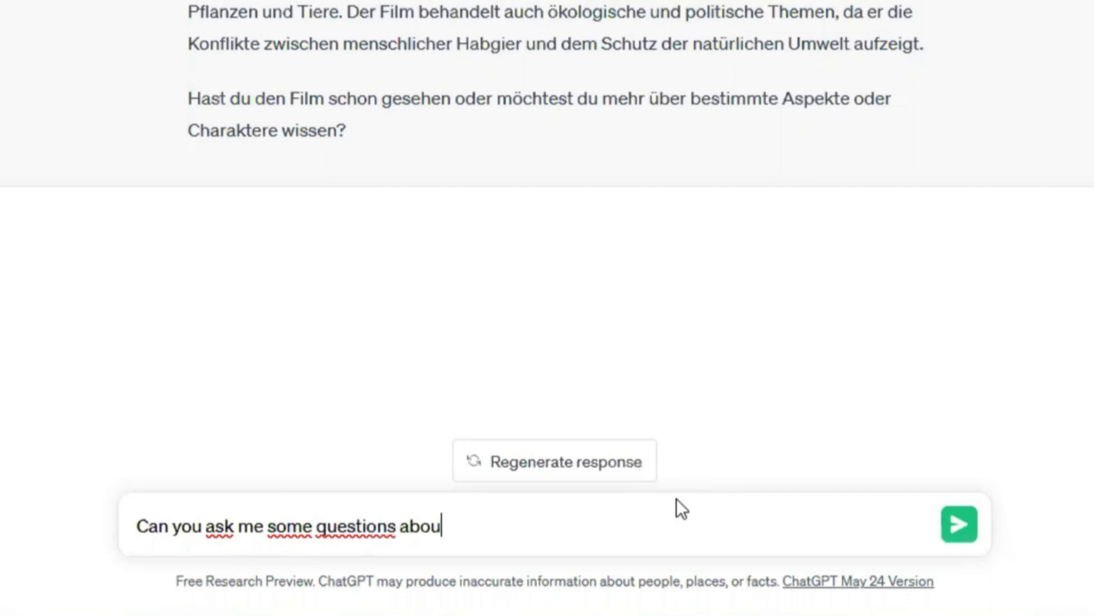
Ask ChatGPT to pose questions about the Avatar film in German
type("in German?")
key("Return")
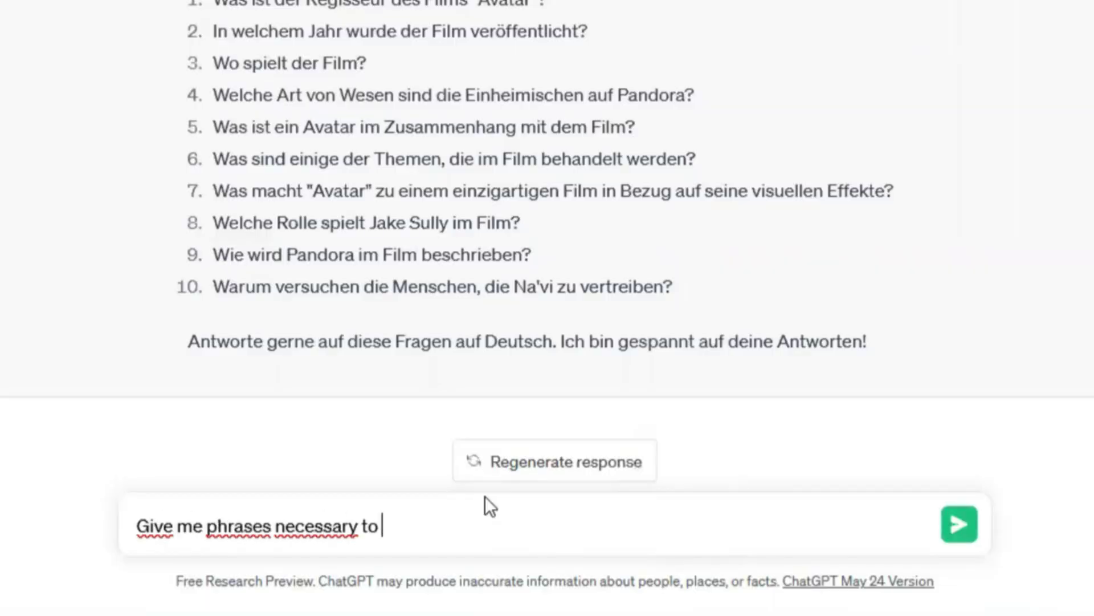
Send 'Give me phrases necessary to rent a flat in German'
type("rent a flat in German")
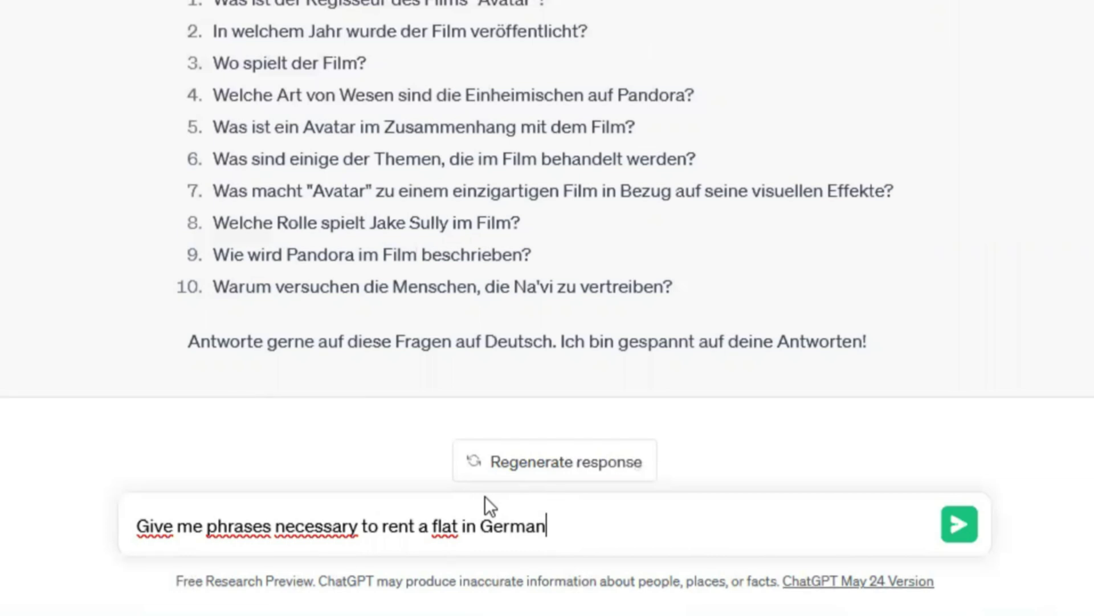
key("Return")
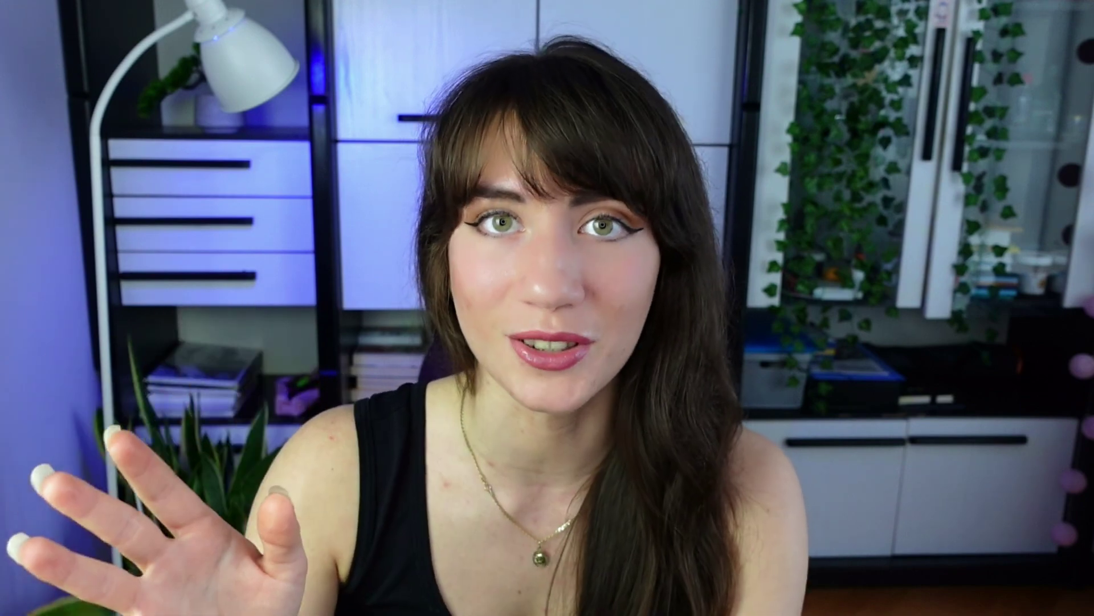
Request an example conversation between 2 people about renting a flat in German
type("Sh")
type("ow me an exam")
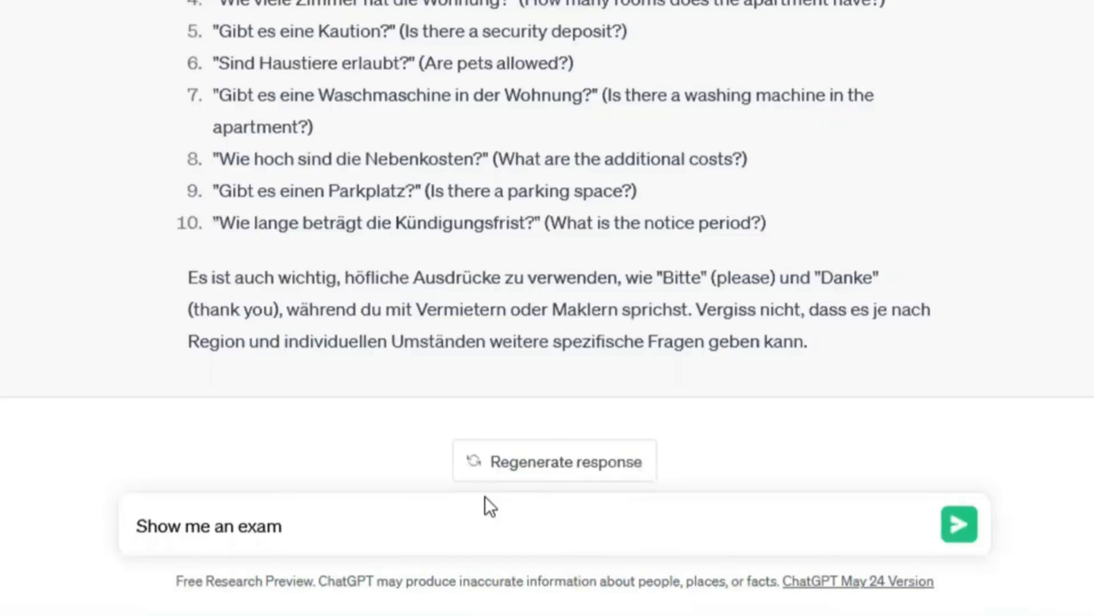
type("ple of a conversation between 2 people about renting a flat in German")
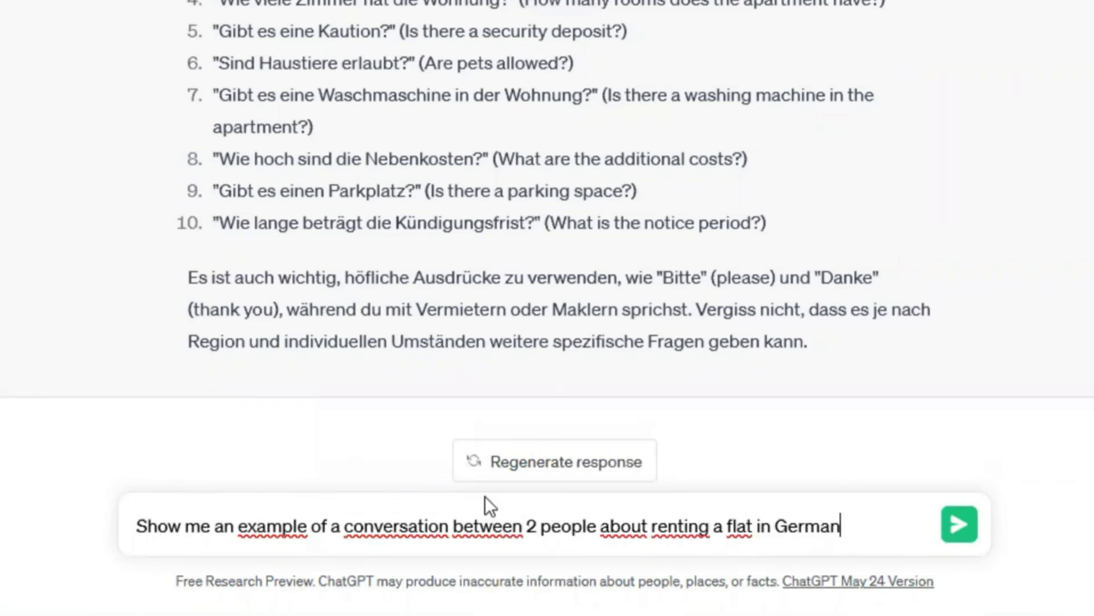
key("Return")
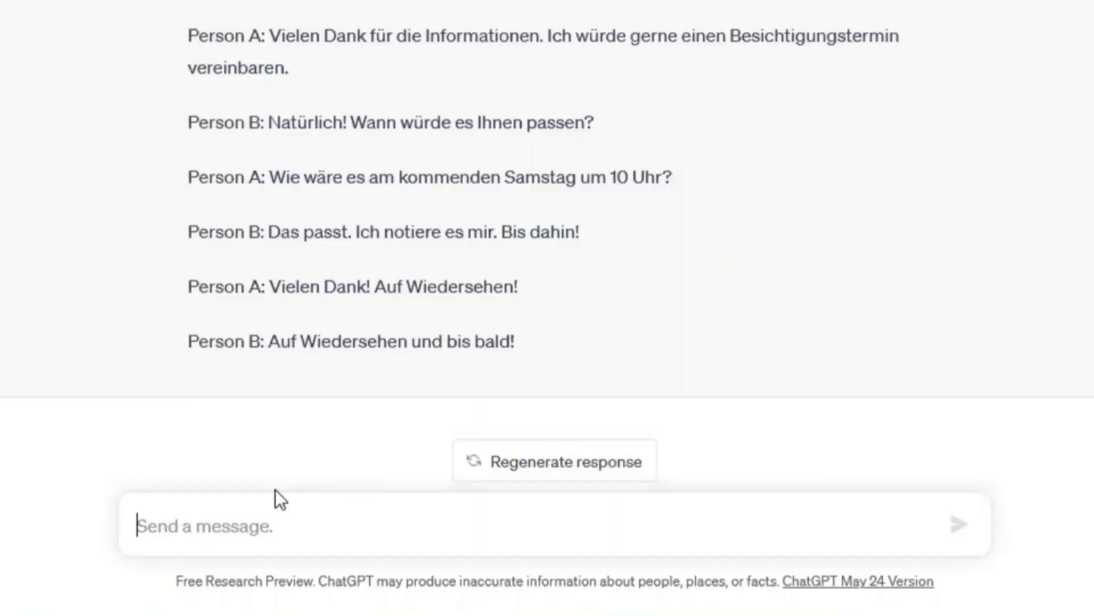
Send 'Can you give me a list of vocabulary on B2 level in German?'
type("Can you give me")
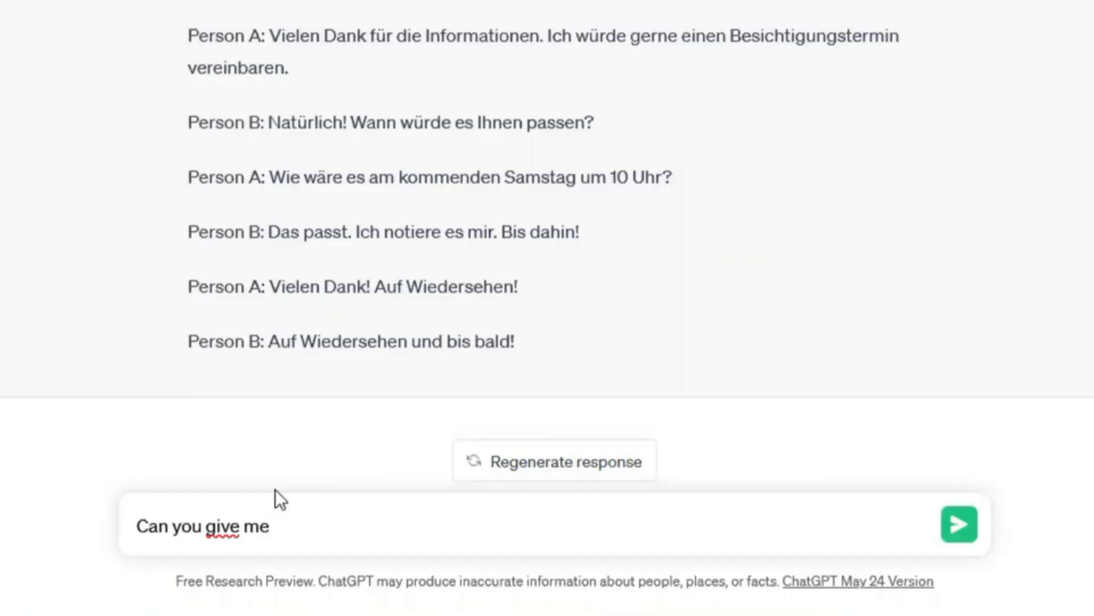
type(" a list of vocabulary on B2 lev")
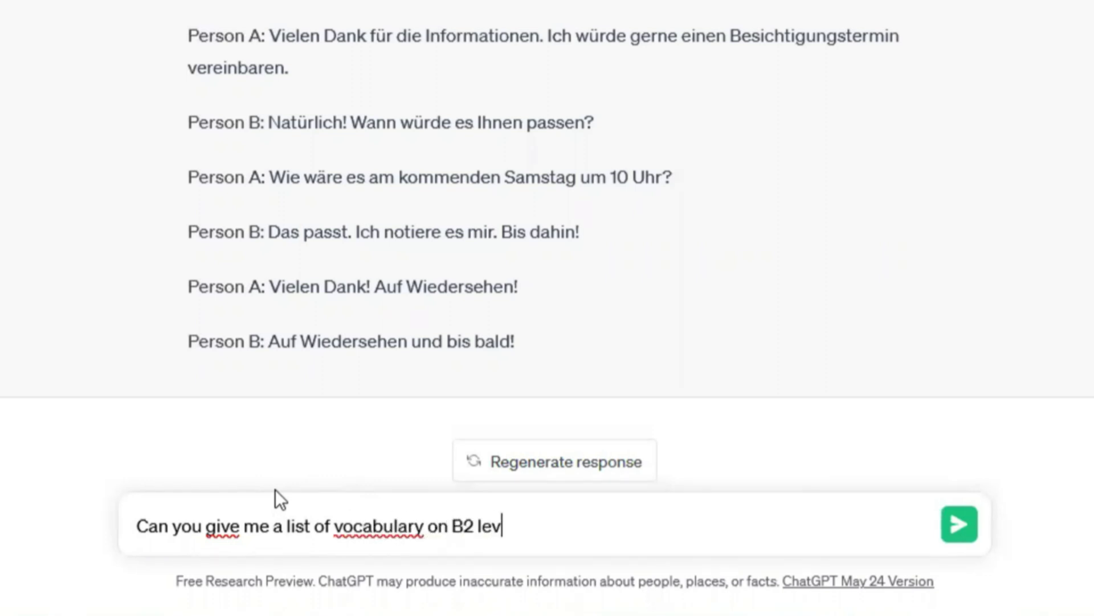
type("el in German?")
key("Return")
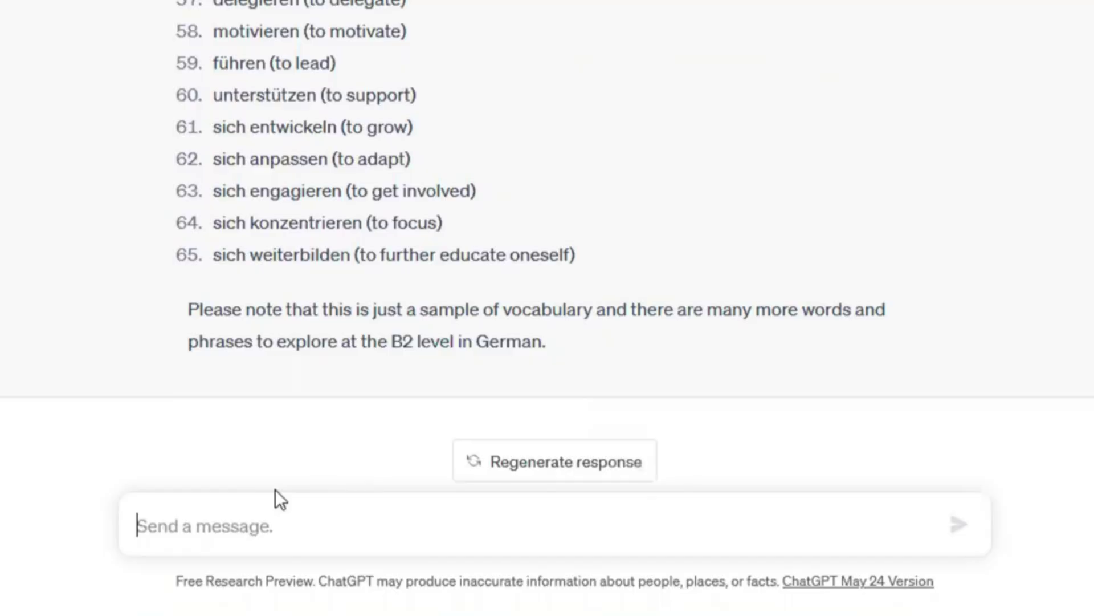
Request a list of B2-level German verbs, then follow up with 'Give me more'
type("Can you give me a list")
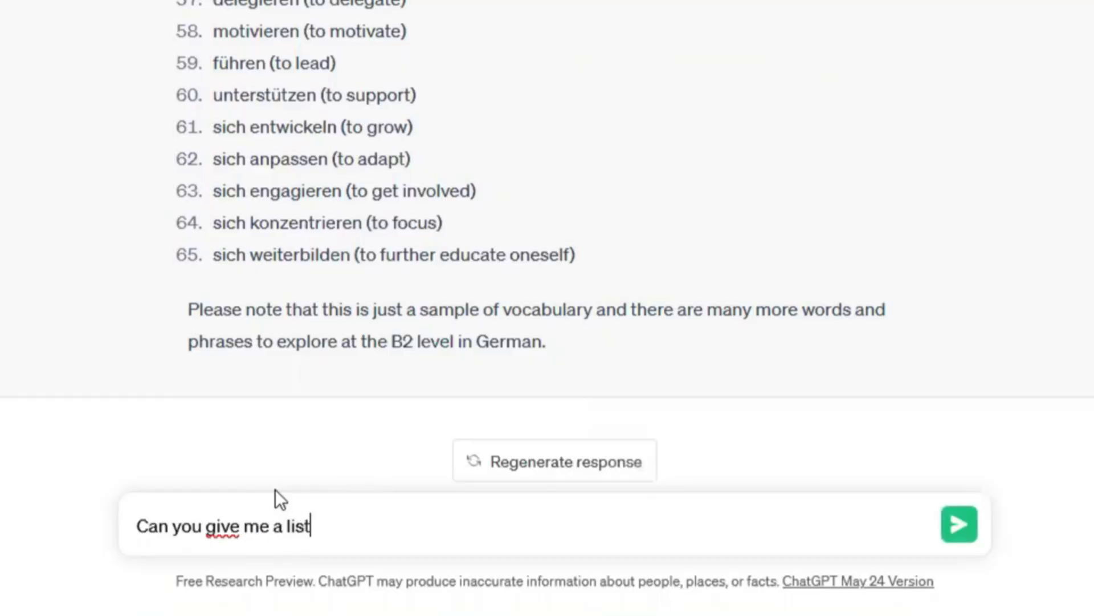
type(" of verbs on B2 level in G")
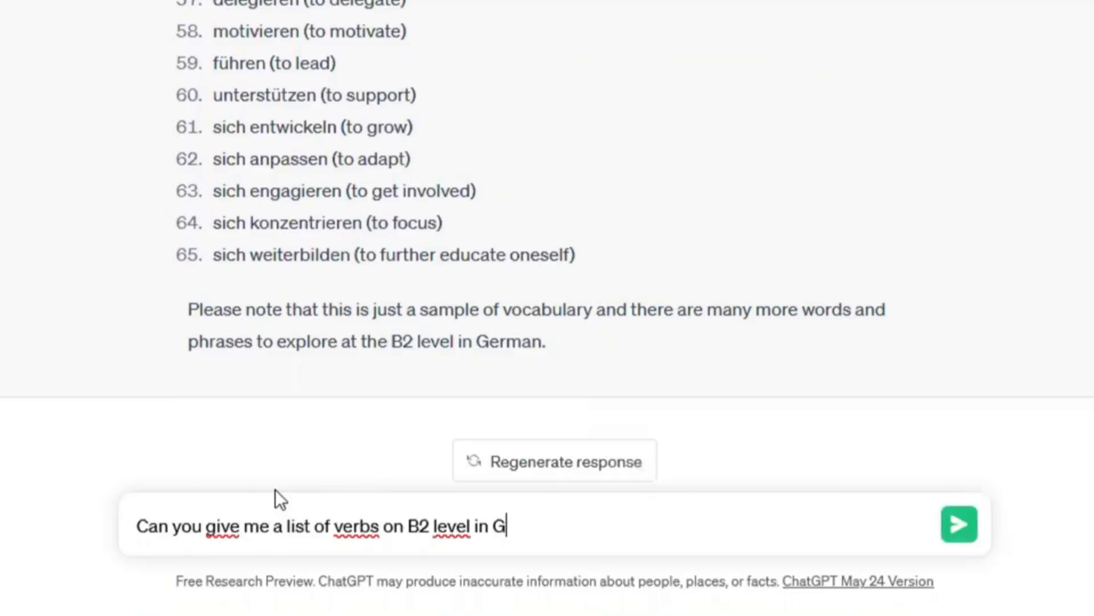
type("erman?")
key("Return")
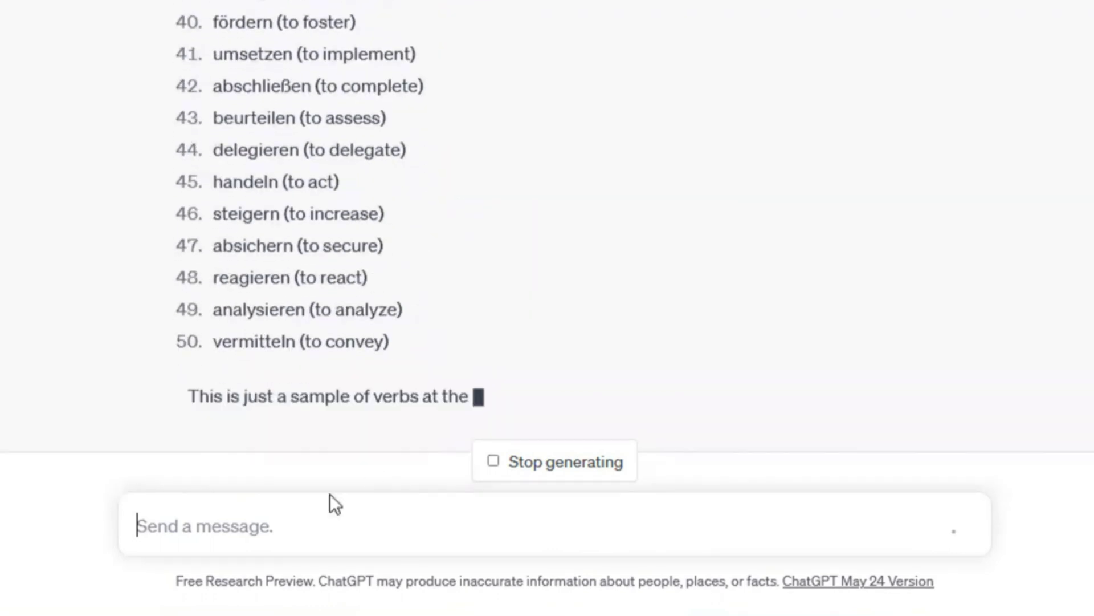
type("Give me more")
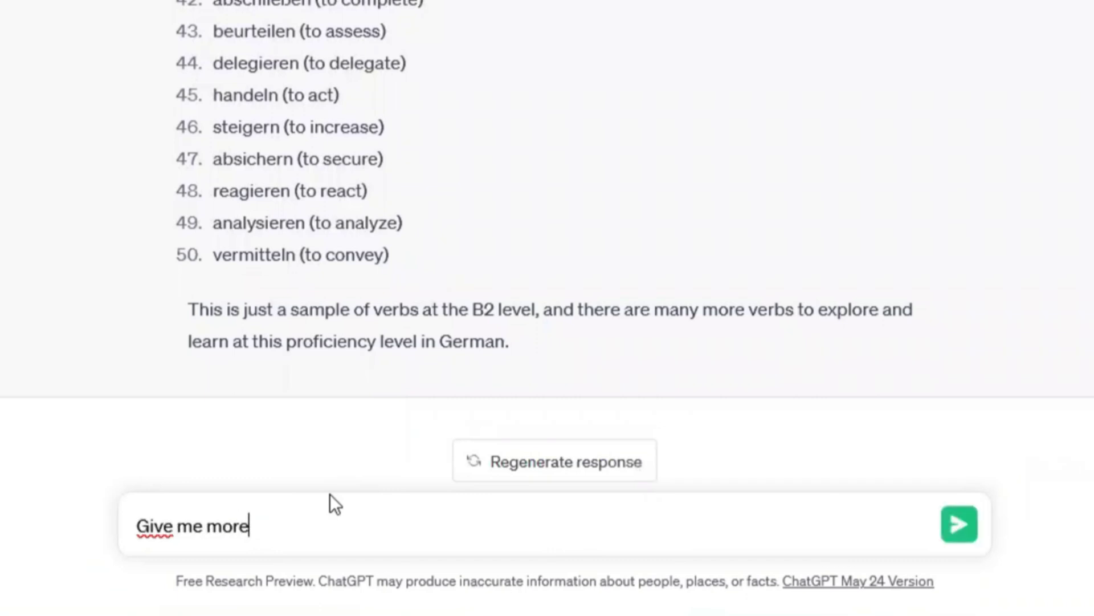
key("Return")
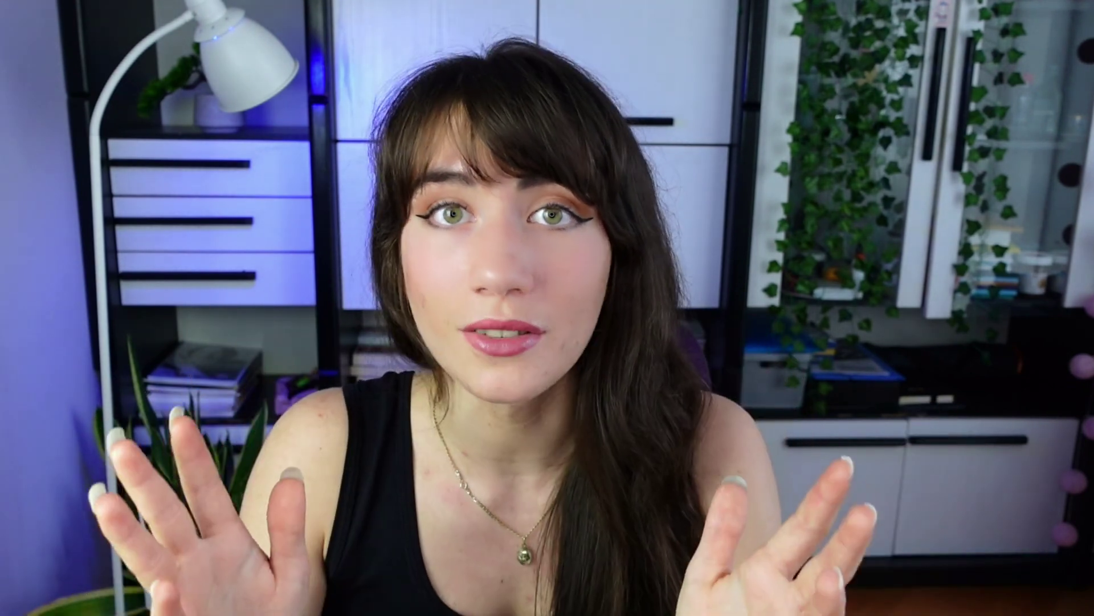
Ask for a definition, Polish and English translations, and synonyms of 'Die Wirtschaft'
type("Die Wirts")
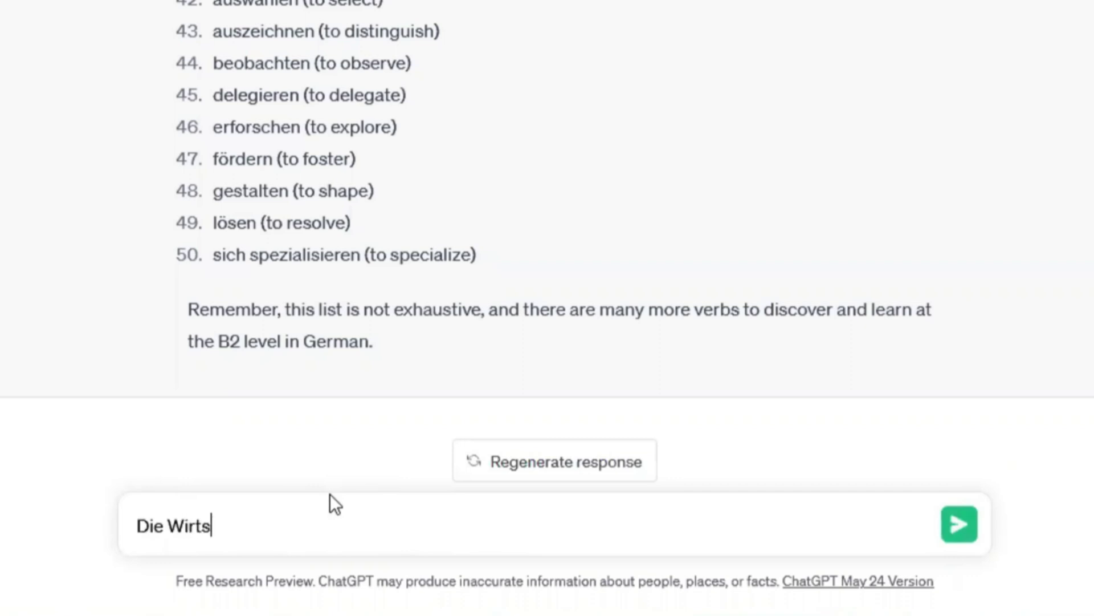
type("chaft give me: definitio")
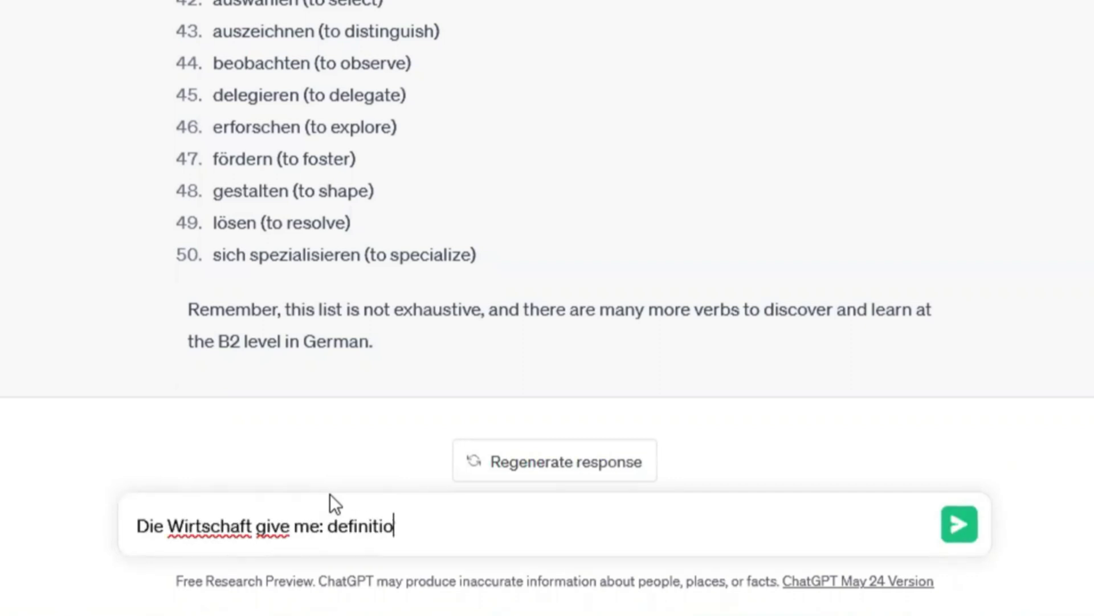
type("n, Polish and English translation, synonyms")
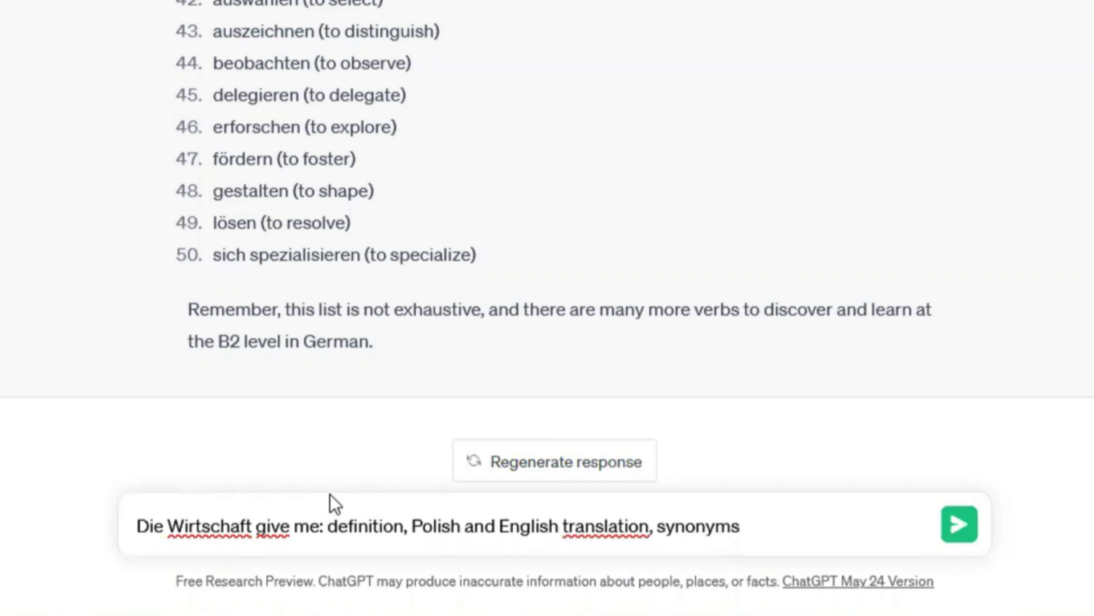
key("Return")
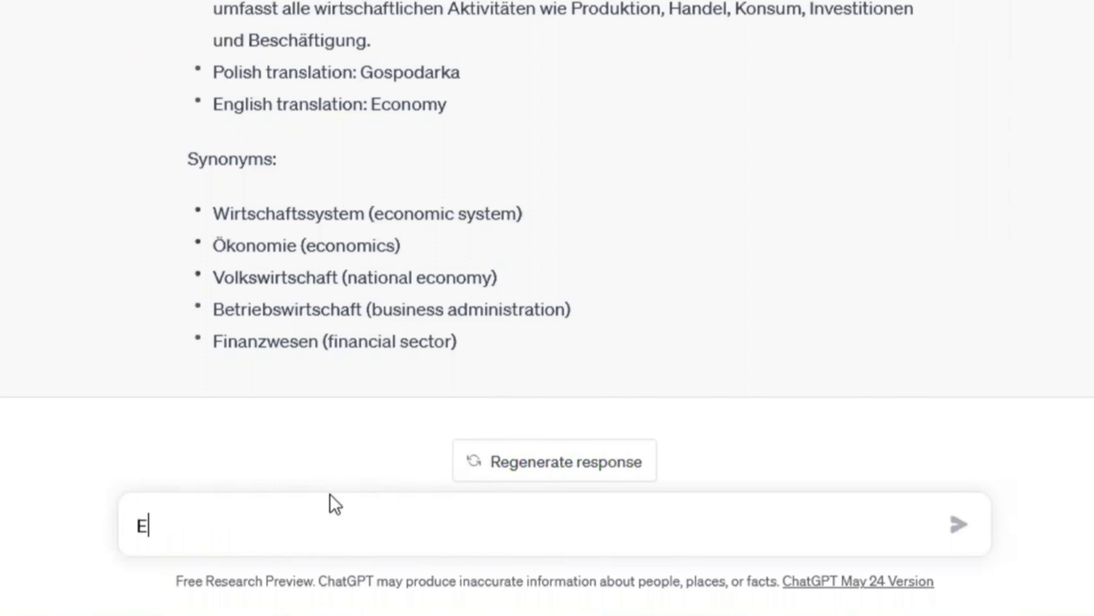
Send 'Explain German Perfekt', then request an exercise to practise this tense
type("x")
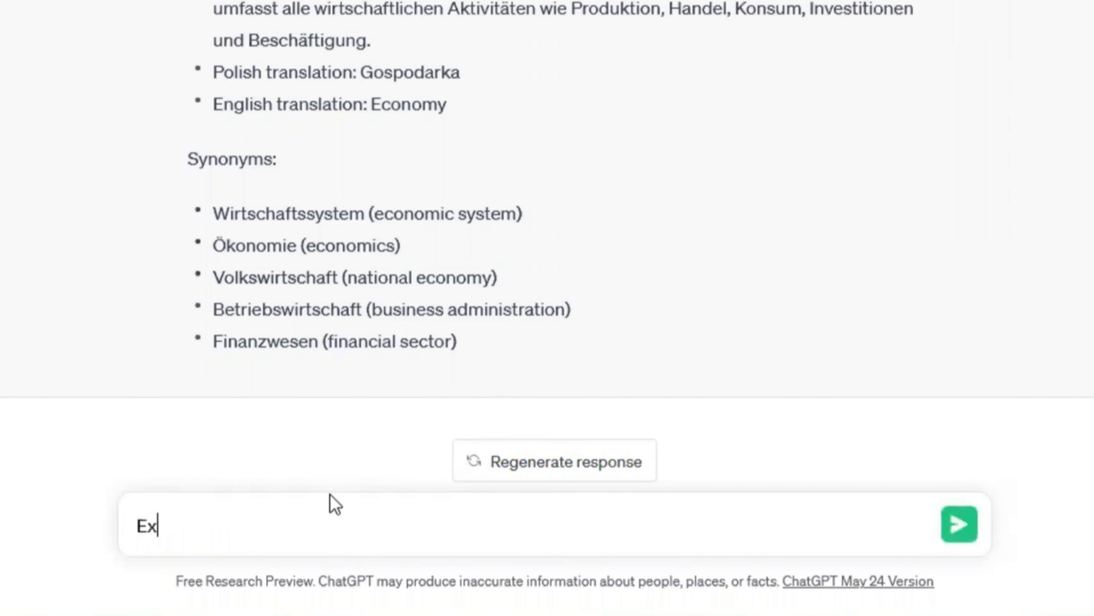
type("plain German Per")
key("BackSpace")
type("erfekt")
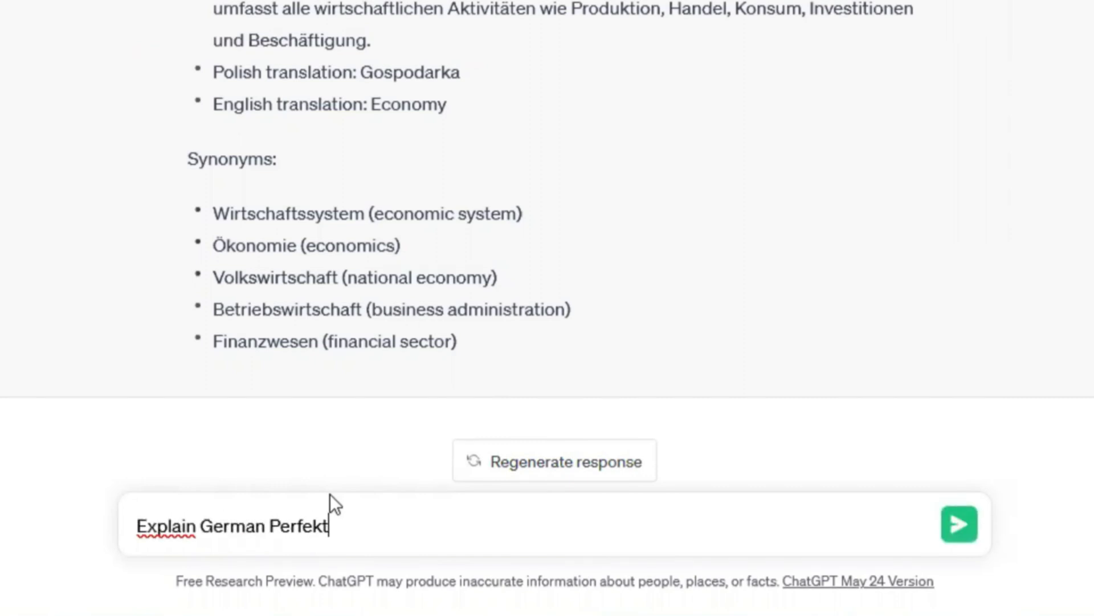
key("Return")
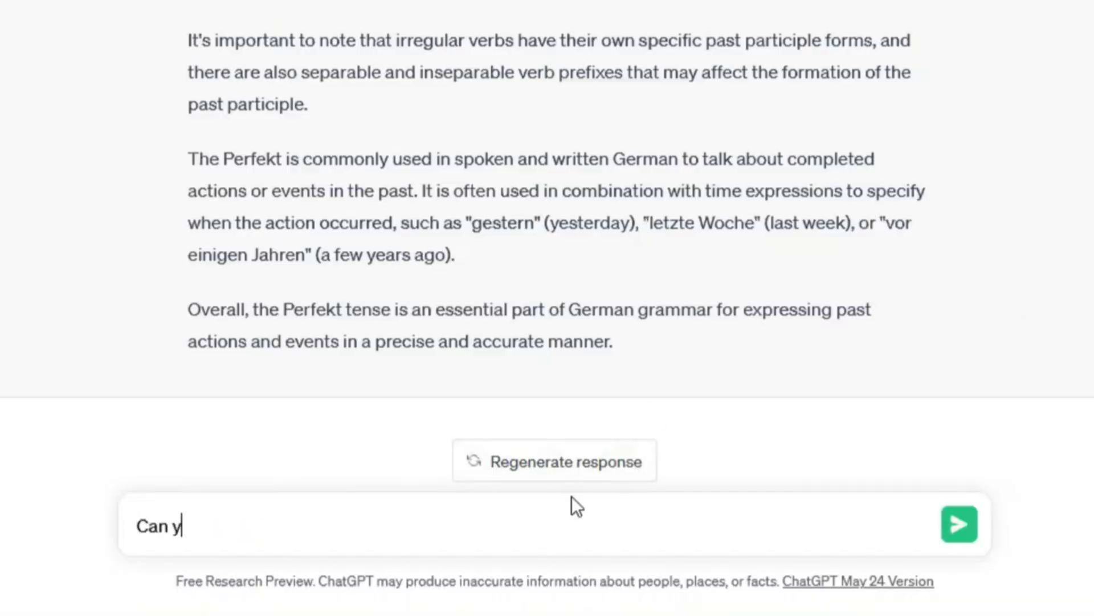
type("cise for")
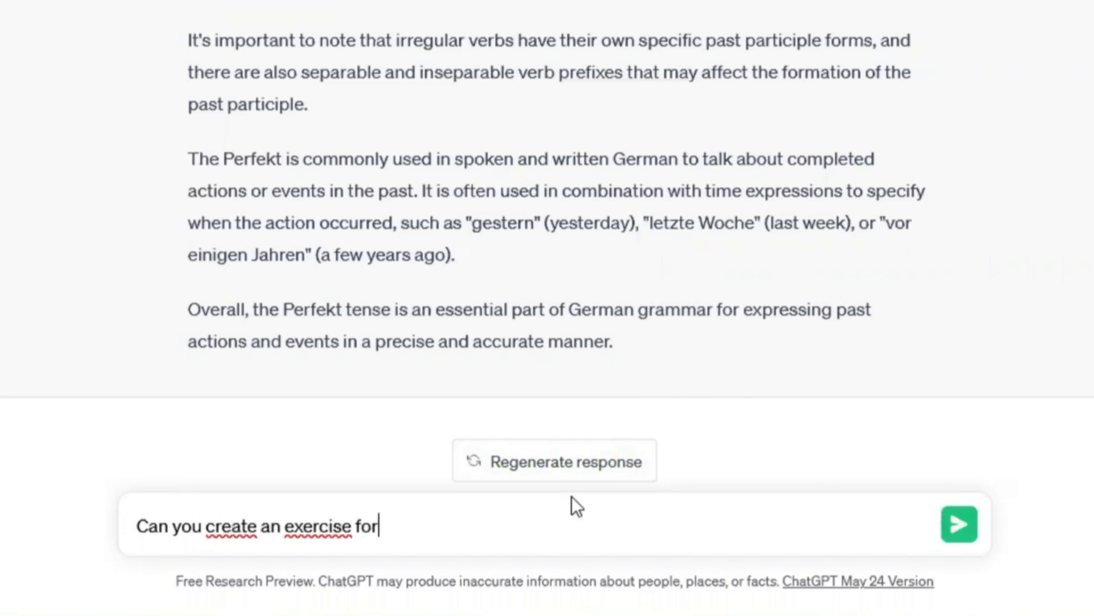
type(" me to practise this tense?")
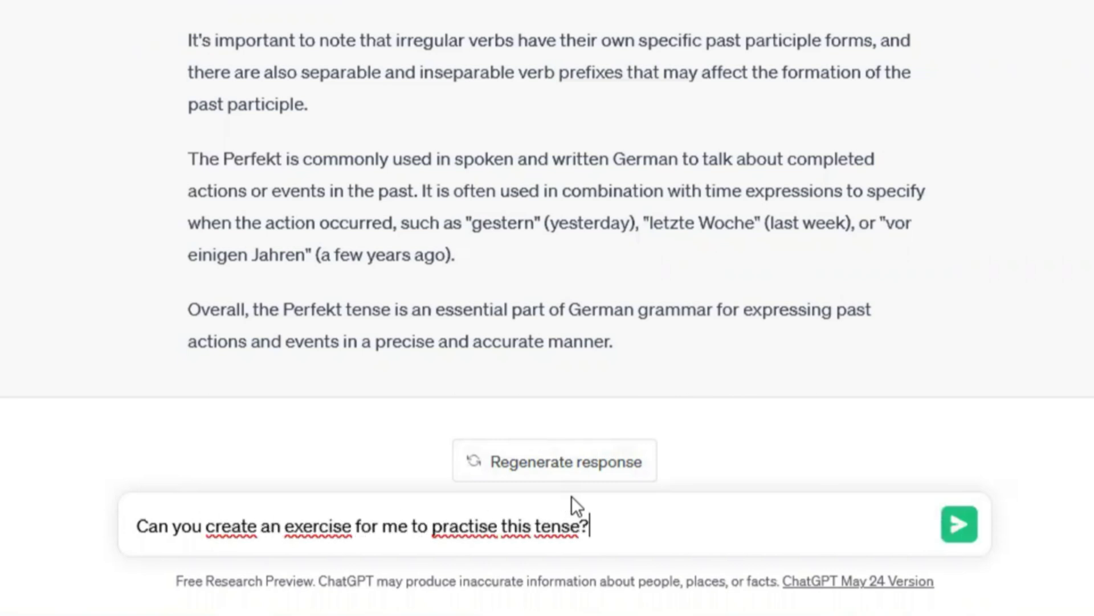
key("Return")
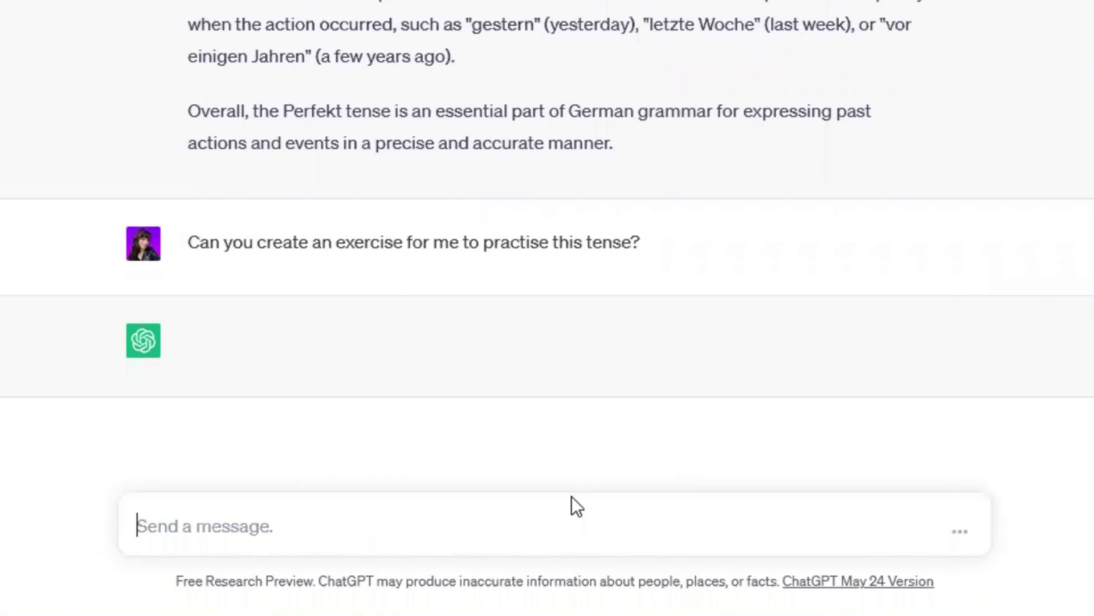